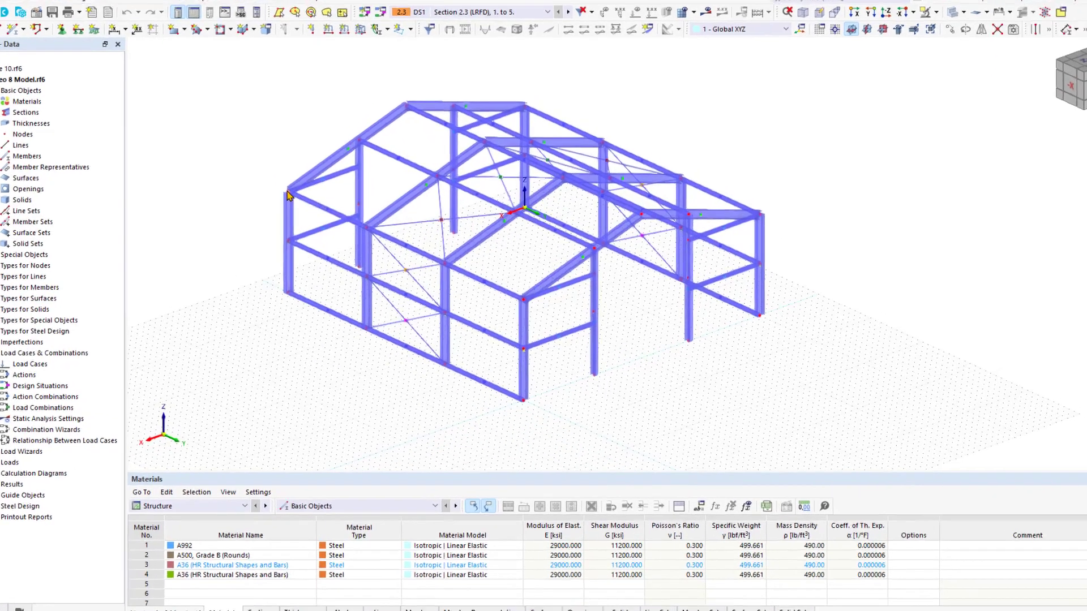
- Examine the node type choices and the mesh refinement settings of node 16 at the frame's eave corner
{"action": "double_click", "coordinate": [287, 195]}
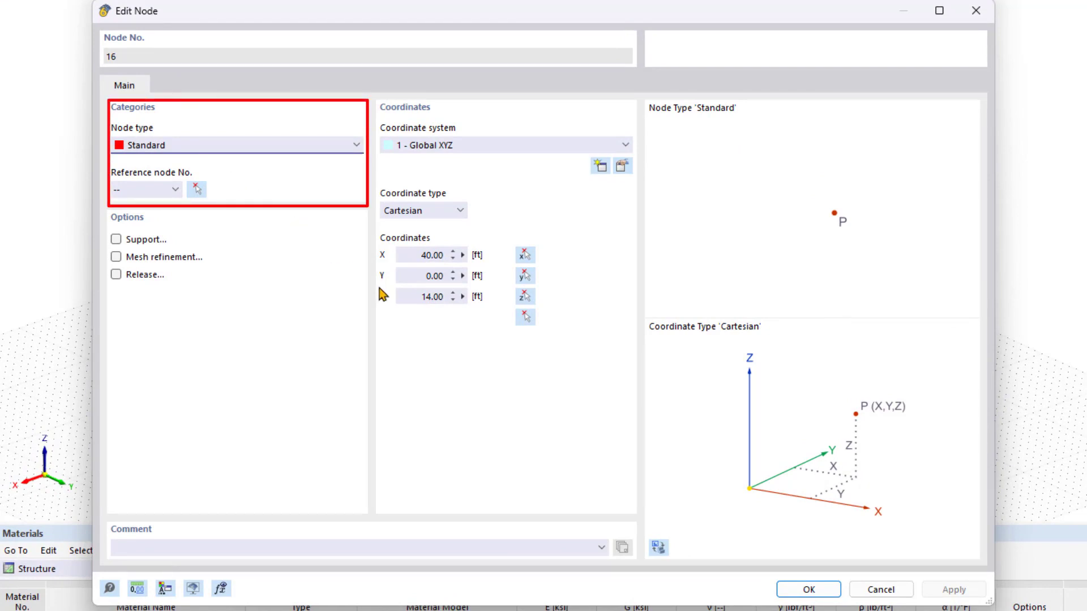
{"action": "left_click", "coordinate": [323, 148]}
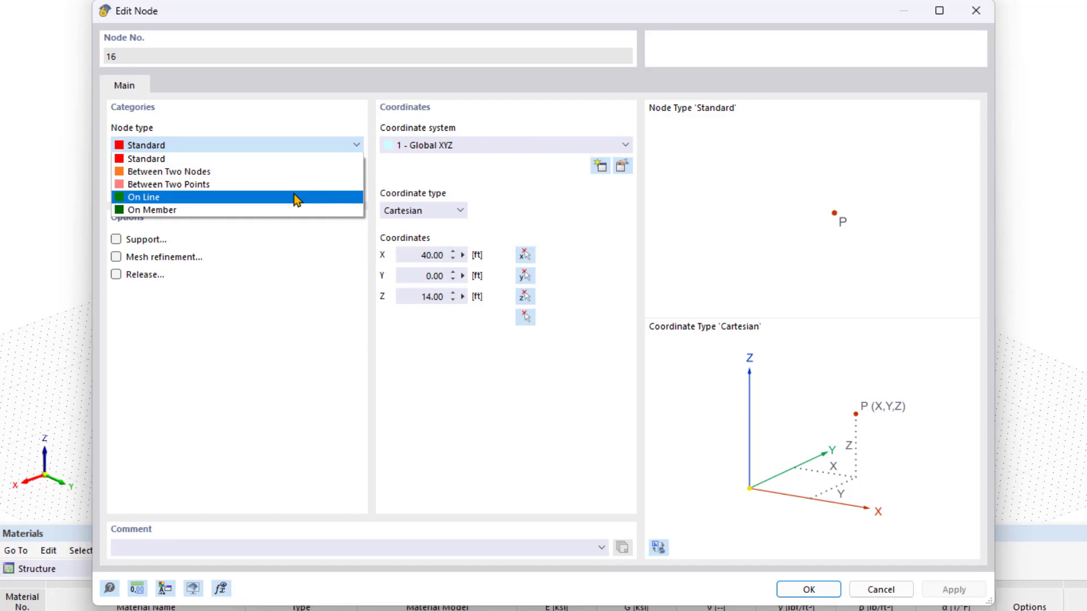
{"action": "left_click", "coordinate": [273, 289]}
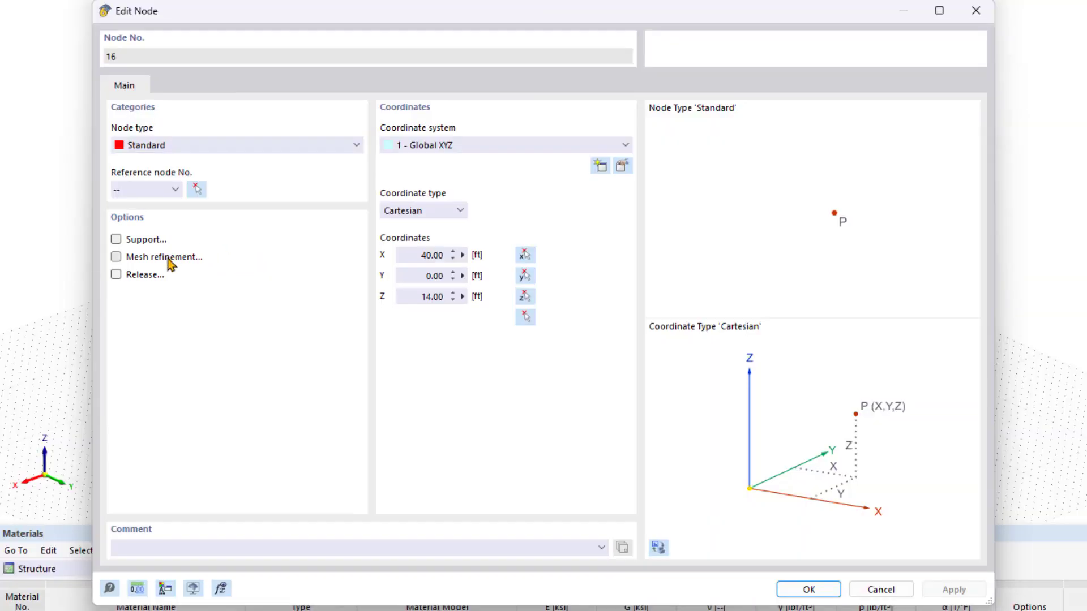
{"action": "left_click", "coordinate": [170, 257]}
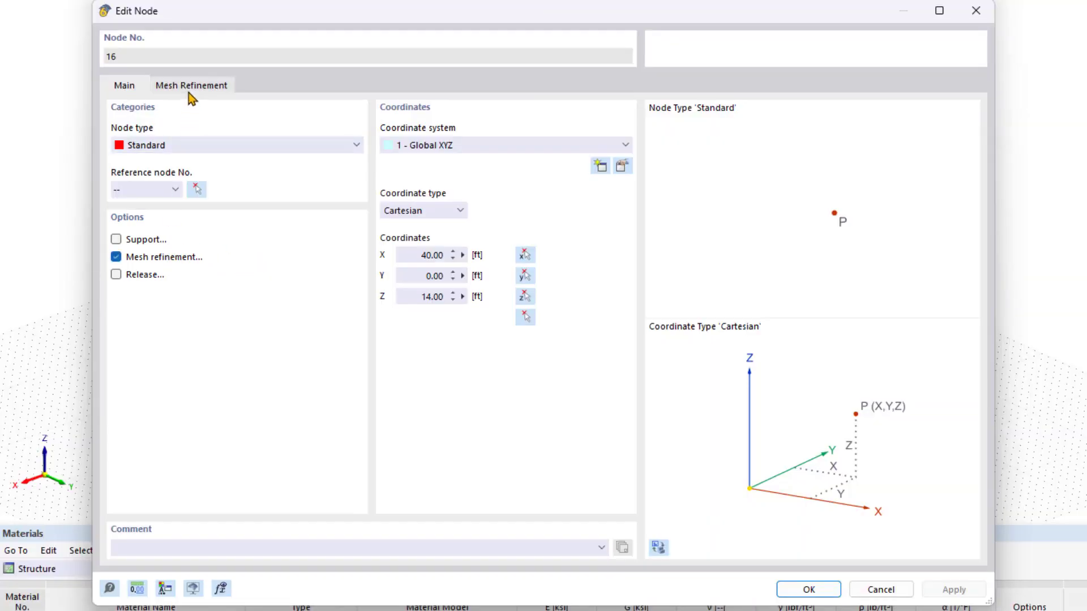
{"action": "left_click", "coordinate": [164, 257]}
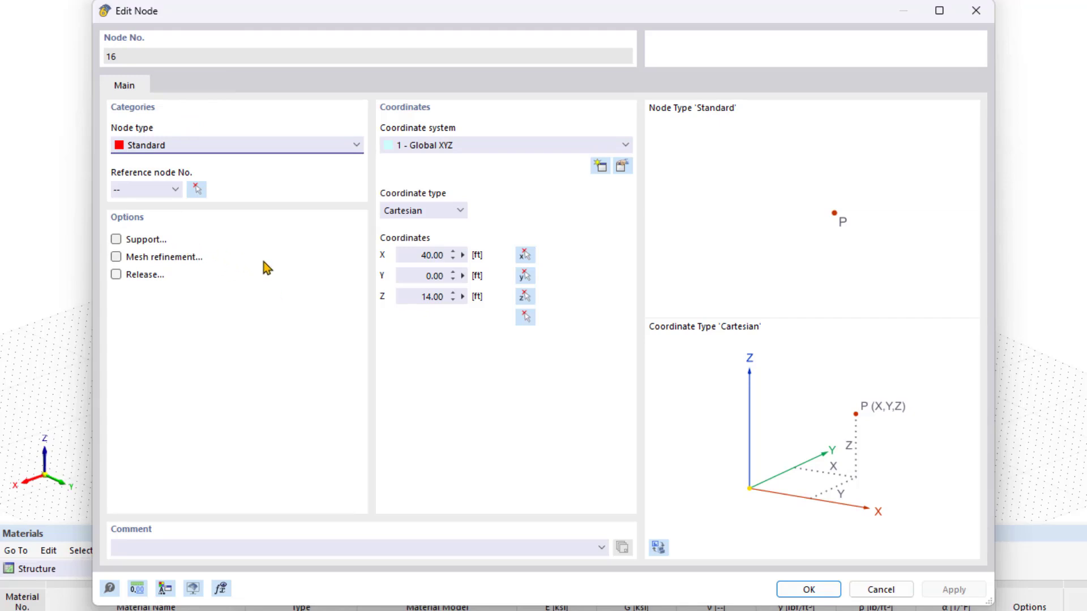
{"action": "left_click", "coordinate": [167, 258]}
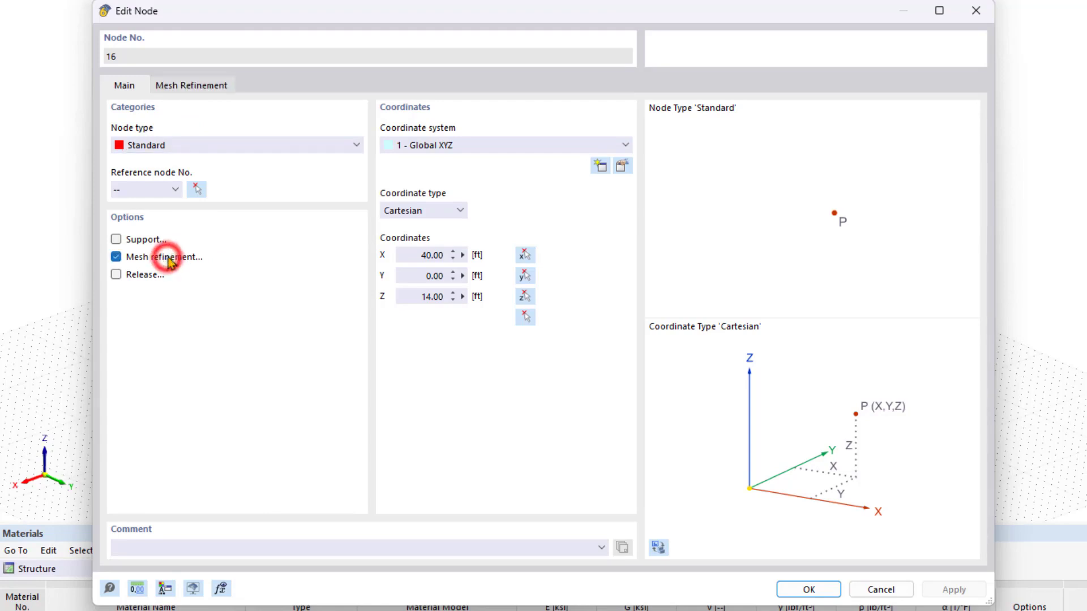
{"action": "left_click", "coordinate": [189, 92]}
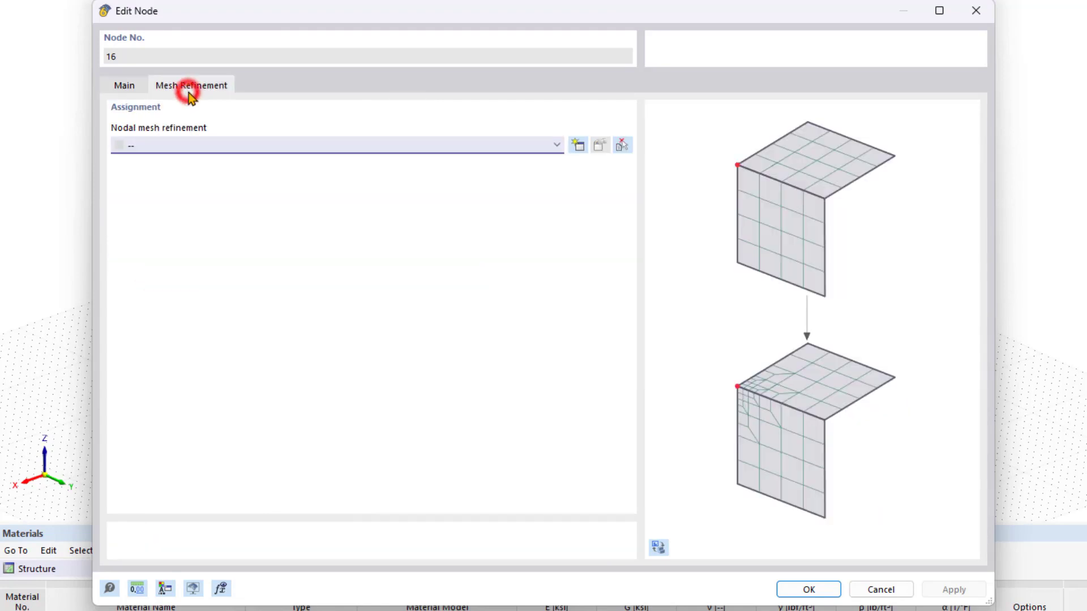
{"action": "left_click", "coordinate": [983, 13]}
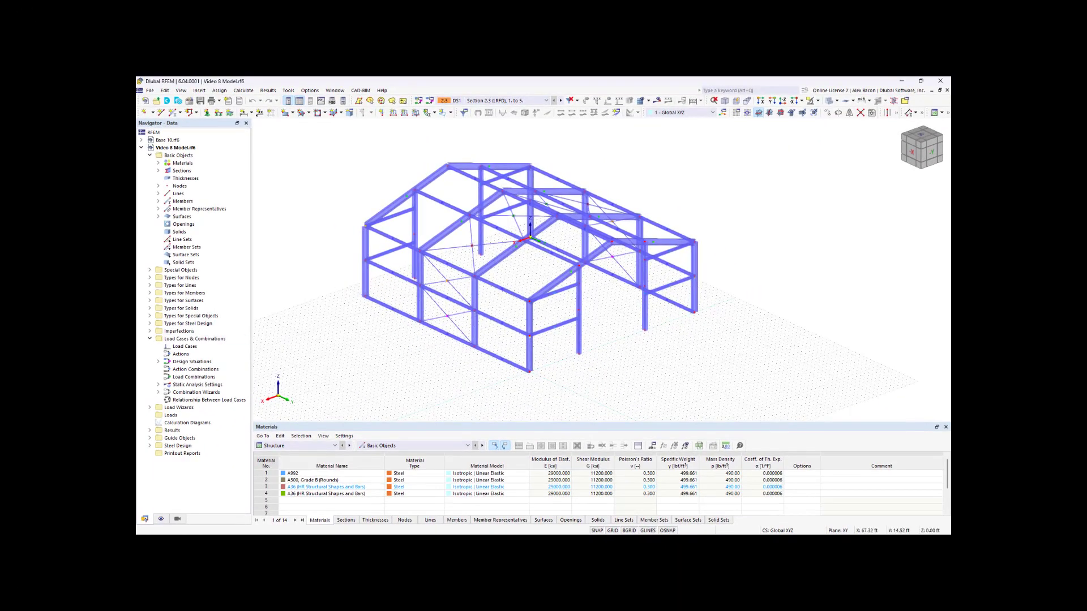
- Start assigning a nodal support to node 16 and preview the existing support types 2 and 3
{"action": "left_click", "coordinate": [207, 112]}
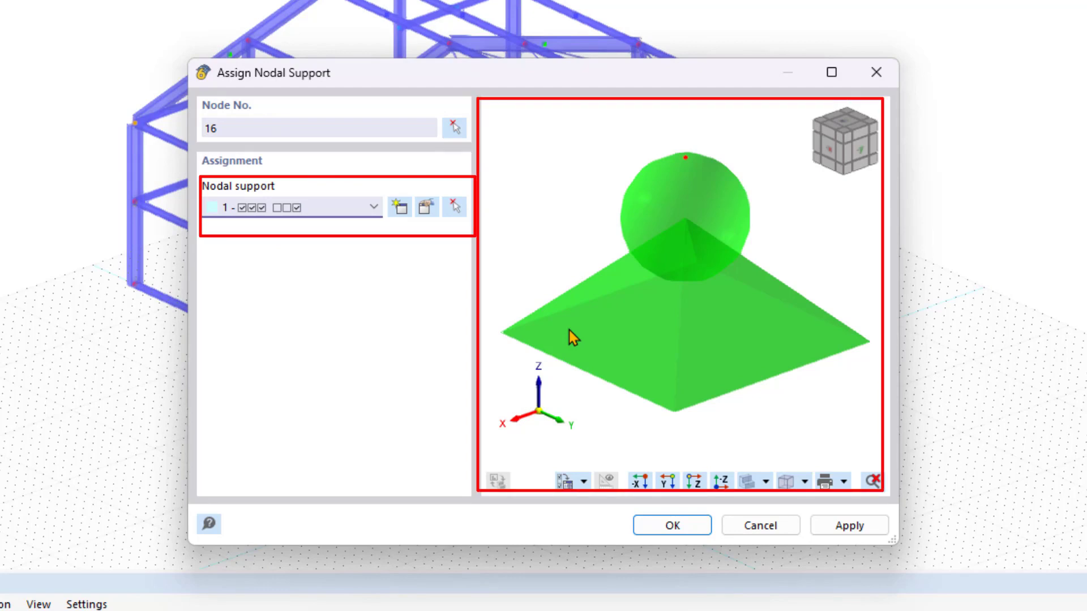
{"action": "left_click", "coordinate": [343, 208]}
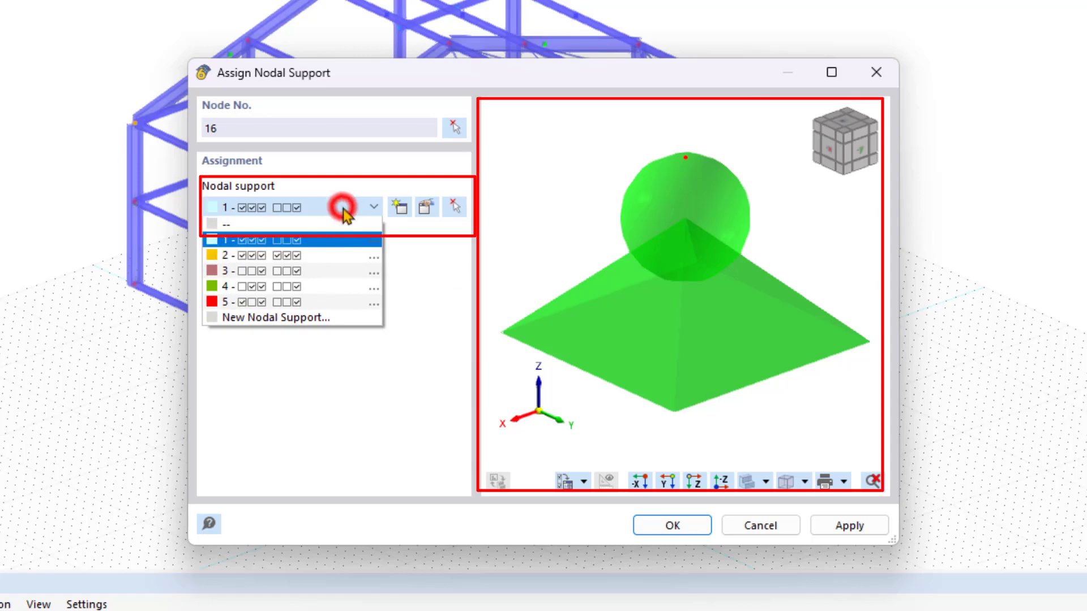
{"action": "left_click", "coordinate": [338, 255]}
{"action": "left_click", "coordinate": [346, 209]}
{"action": "left_click", "coordinate": [321, 272]}
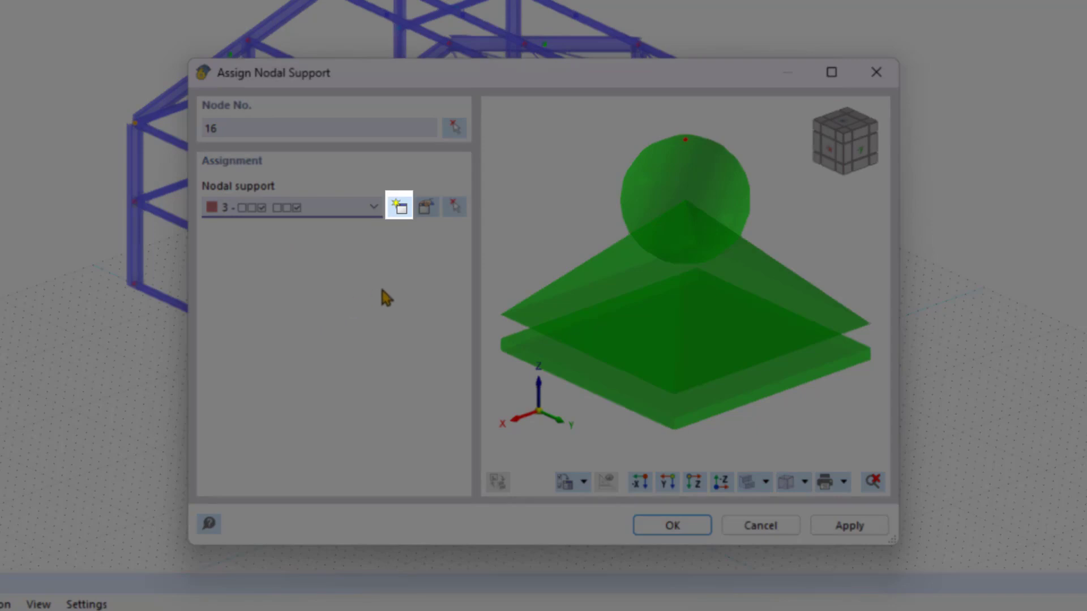
- Try defining a new nodal support with the uZ nonlinearity set to Failure if negative Pz
{"action": "left_click", "coordinate": [408, 214]}
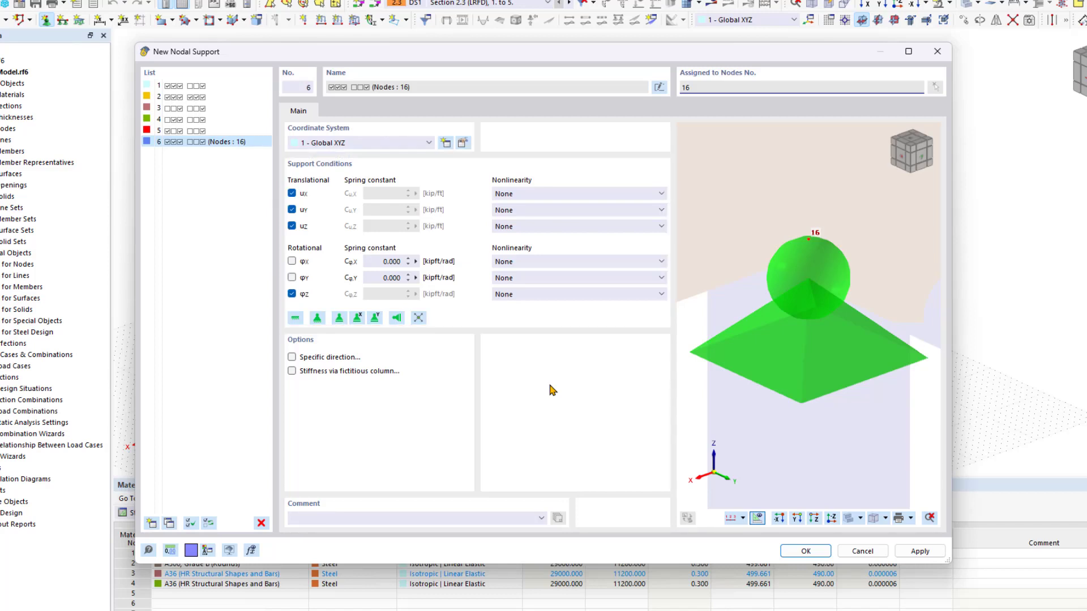
{"action": "left_click", "coordinate": [568, 226]}
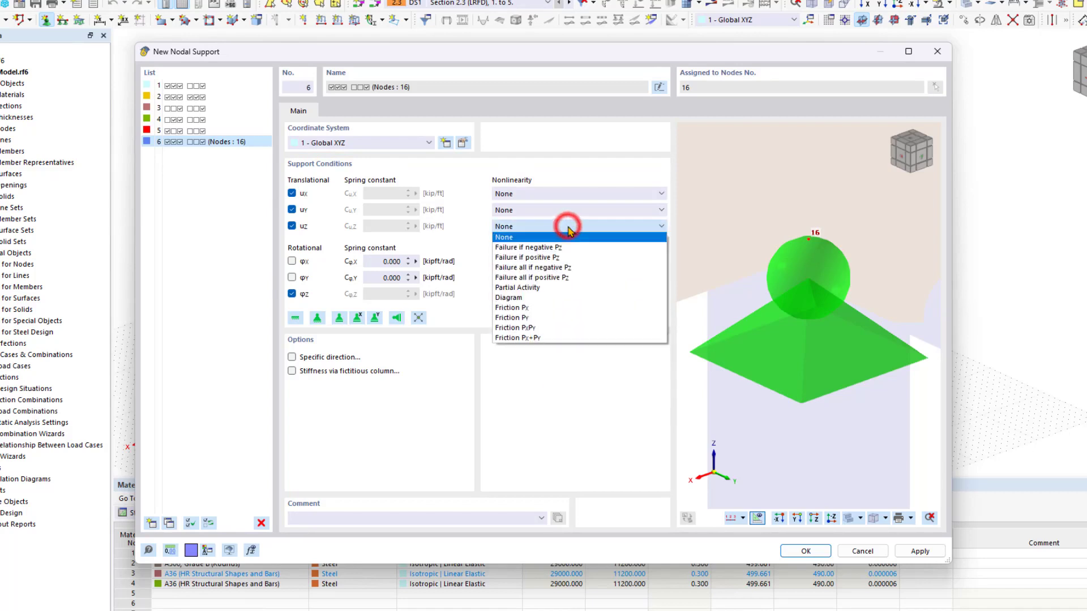
{"action": "left_click", "coordinate": [571, 247]}
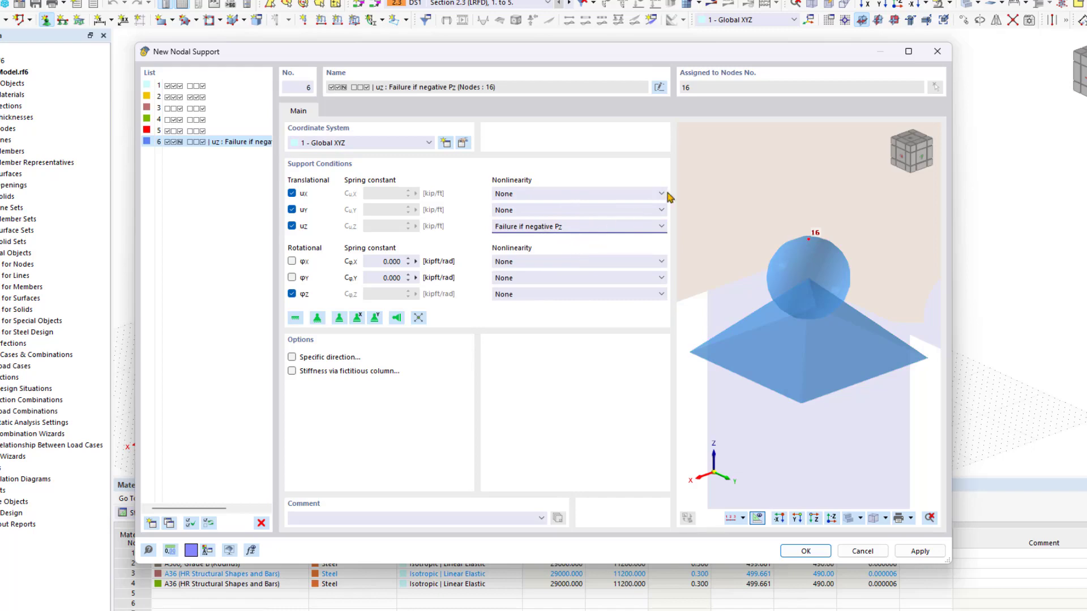
{"action": "left_click", "coordinate": [934, 49]}
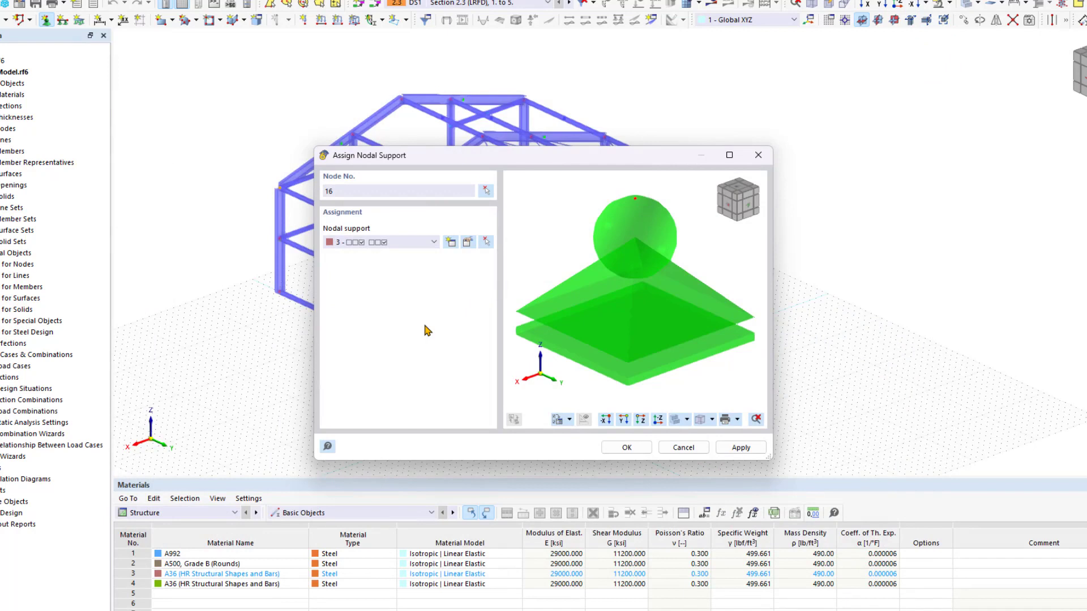
- Assign nodal support type 1, restraining all translations and rotation about Z, to node 16 and all column base nodes
{"action": "left_click", "coordinate": [371, 243]}
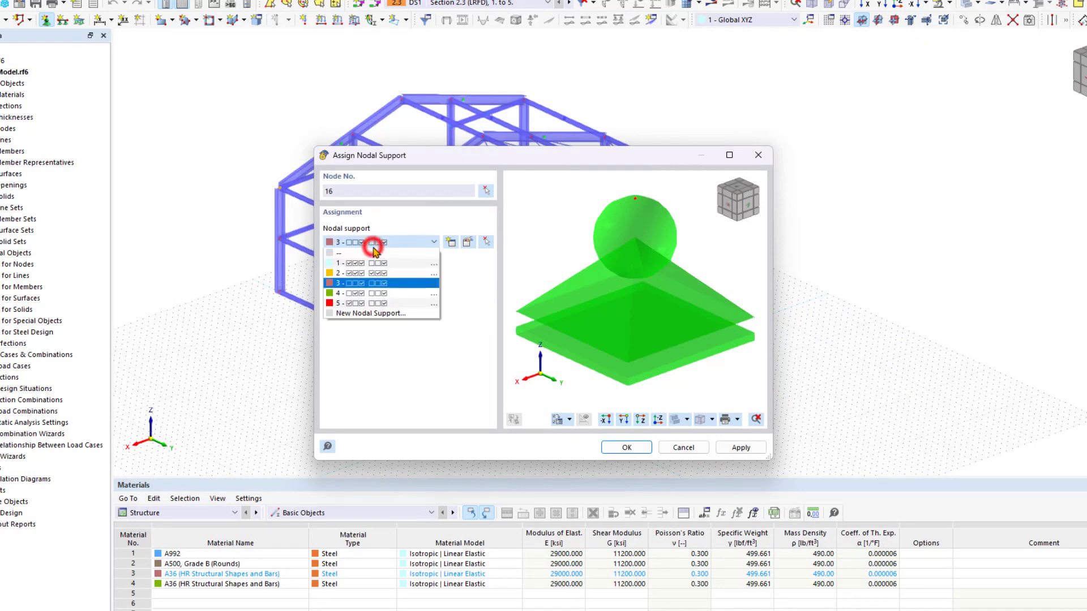
{"action": "left_click", "coordinate": [374, 254]}
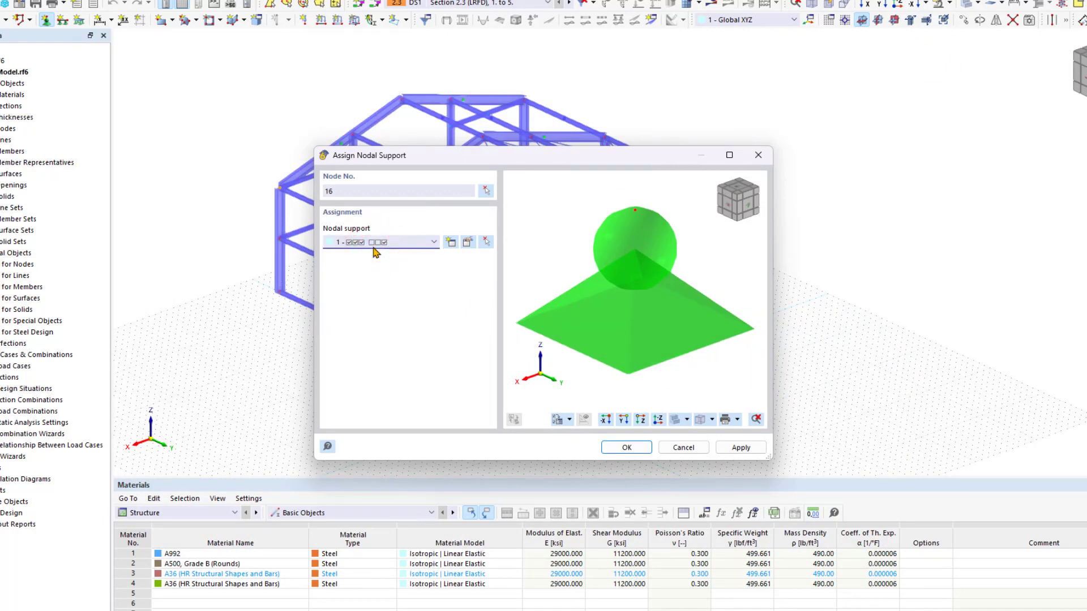
{"action": "left_click", "coordinate": [631, 448]}
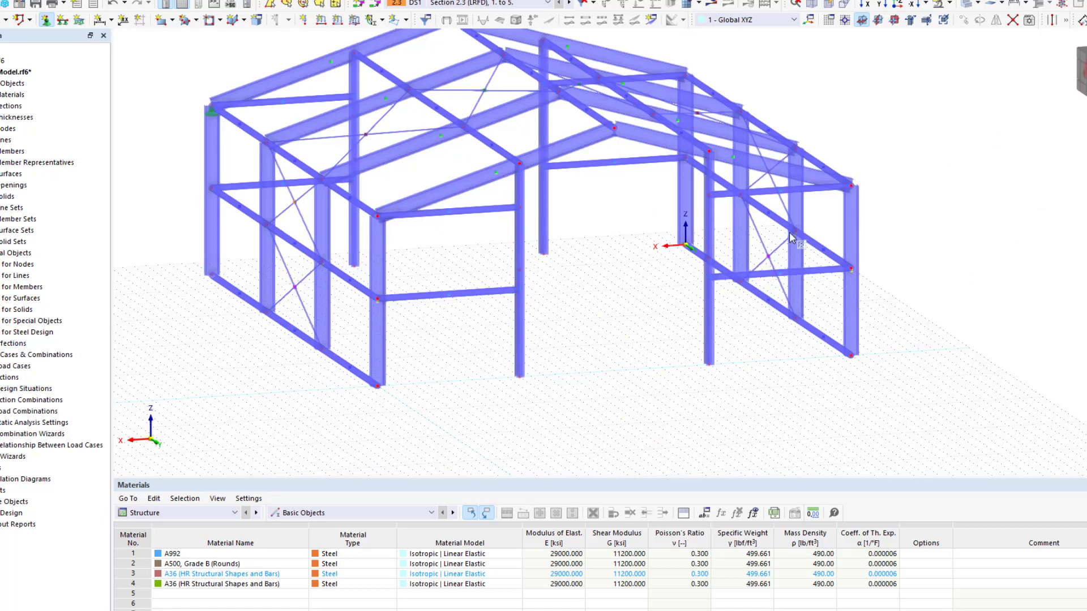
{"action": "middle_click_drag", "start_coordinate": [788, 233], "coordinate": [745, 206], "text": "ctrl"}
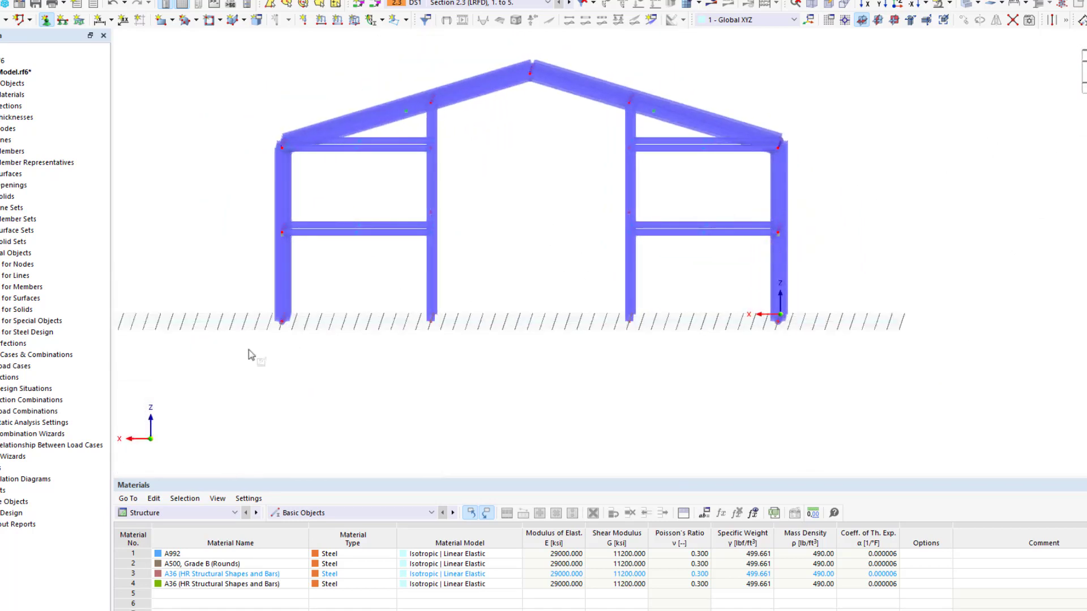
{"action": "left_click_drag", "start_coordinate": [247, 350], "coordinate": [826, 304]}
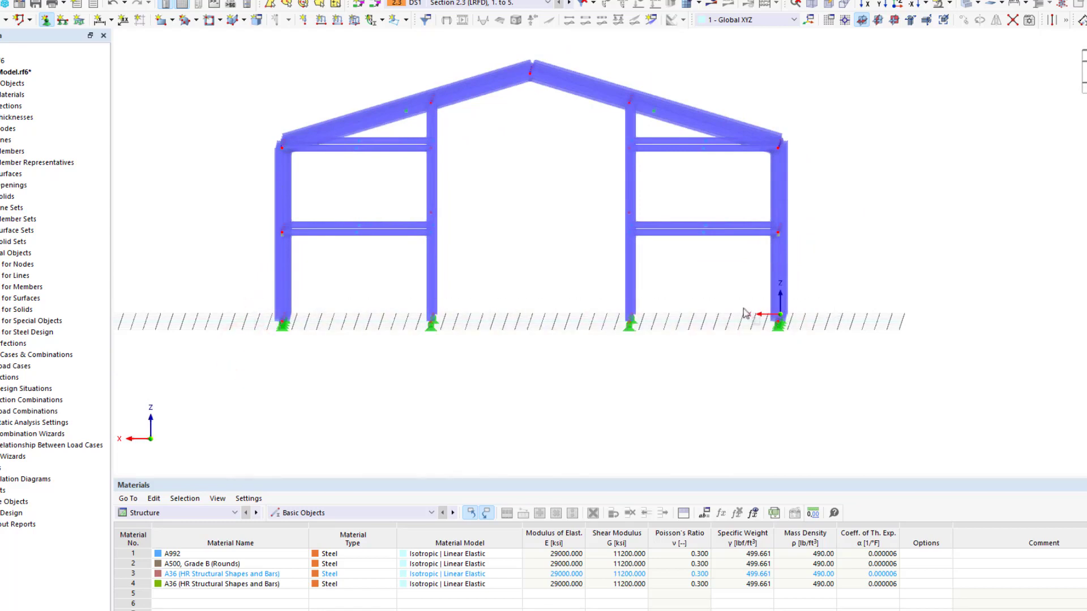
- Enlarge the display size of the nodal support symbols at the column bases
{"action": "middle_click_drag", "start_coordinate": [565, 271], "coordinate": [498, 306], "text": "ctrl"}
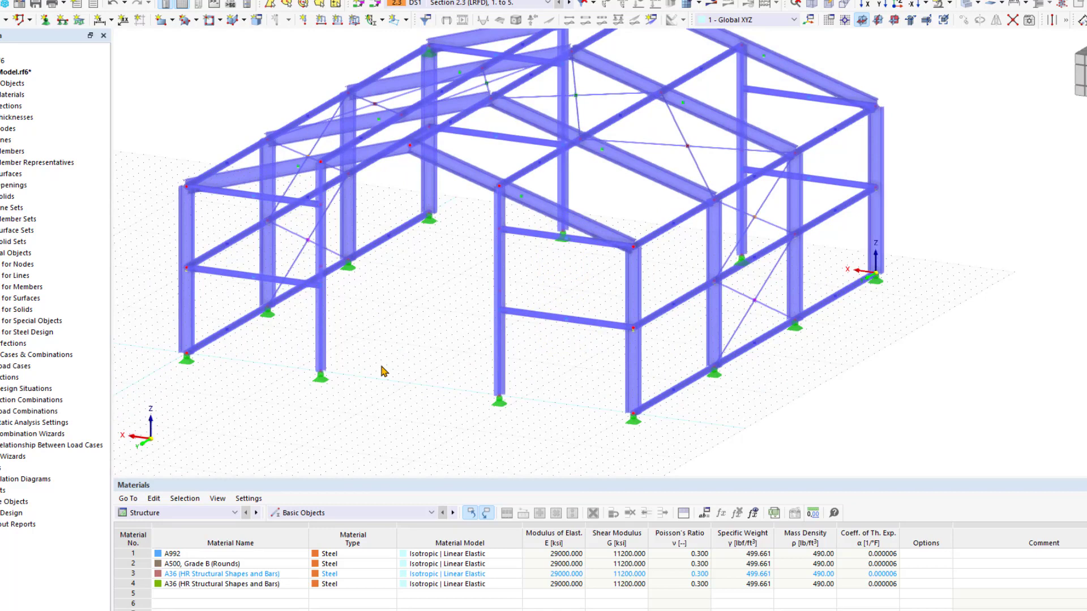
{"action": "right_click", "coordinate": [320, 377]}
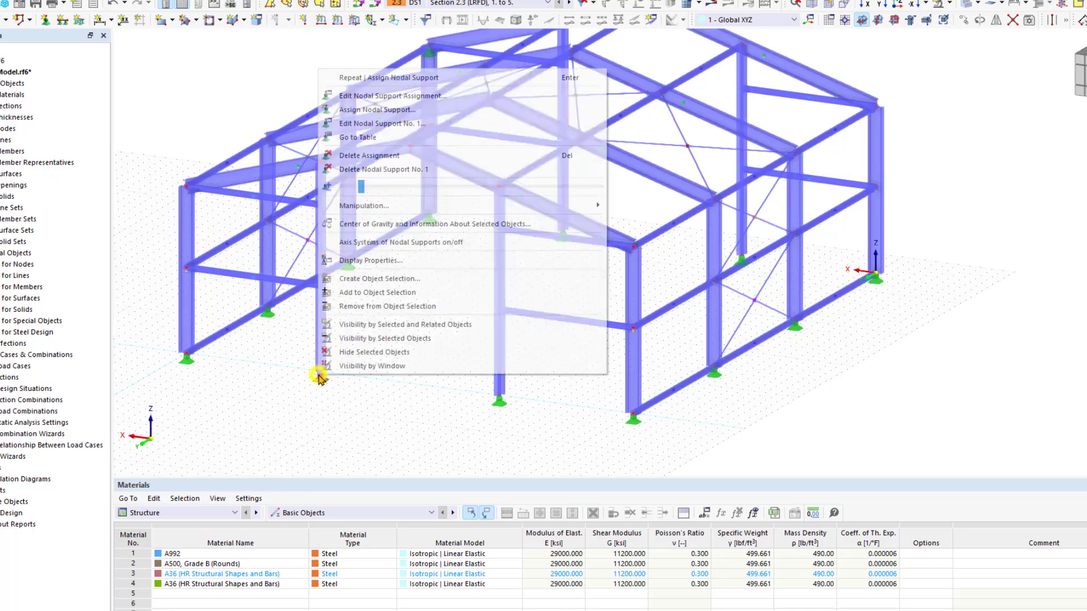
{"action": "left_click_drag", "start_coordinate": [363, 187], "coordinate": [426, 188]}
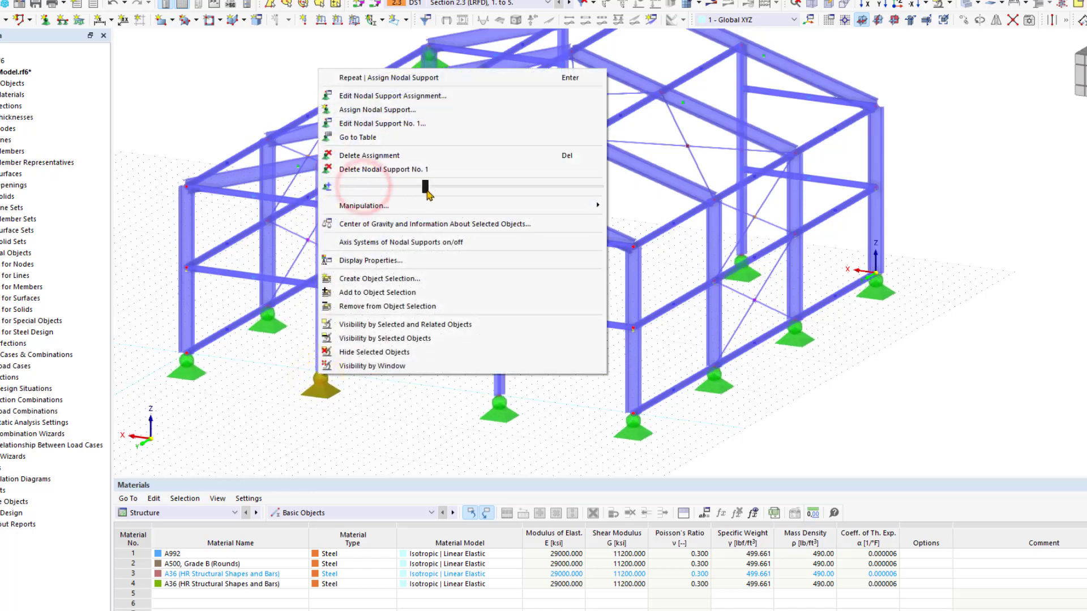
{"action": "left_click", "coordinate": [418, 411]}
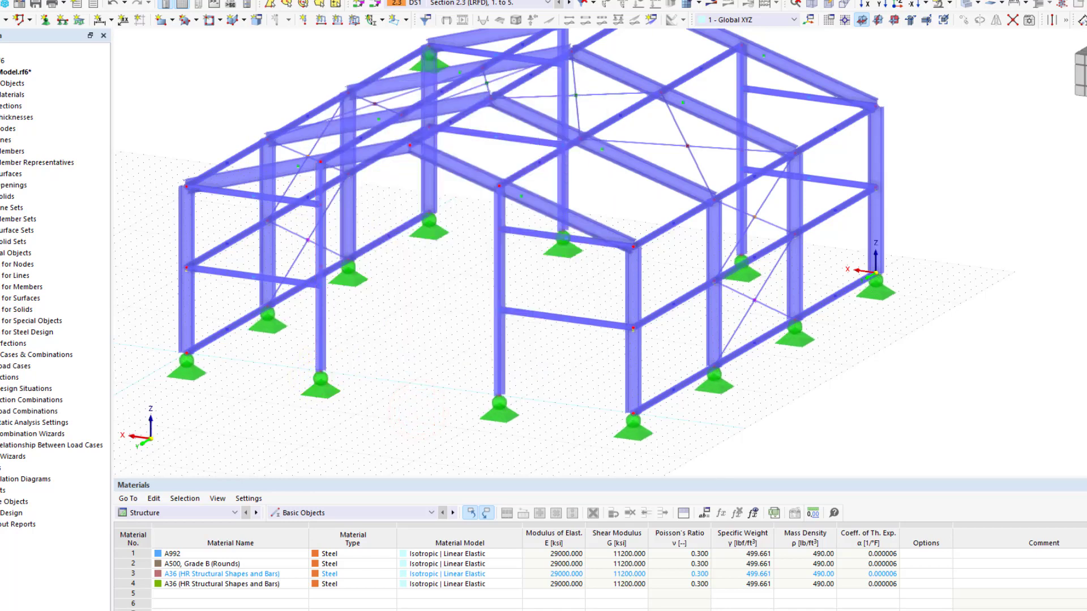
{"action": "scroll", "coordinate": [410, 377], "scroll_direction": "down", "scroll_amount": 2}
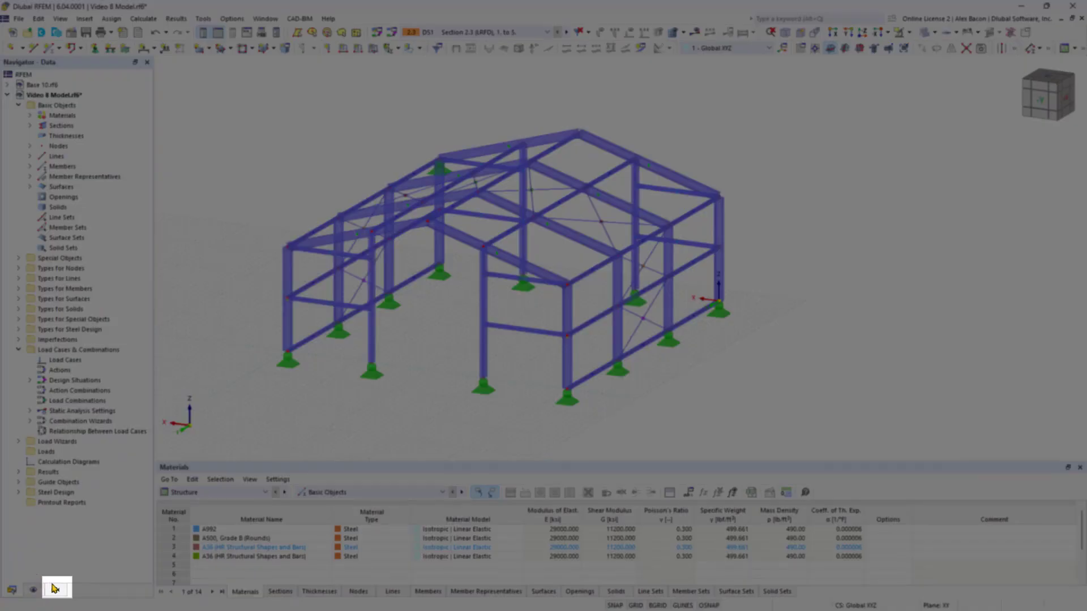
- Restrict the model's visibility by section so that only the 8 - ROUND 0.750/H members are shown
{"action": "left_click", "coordinate": [55, 590]}
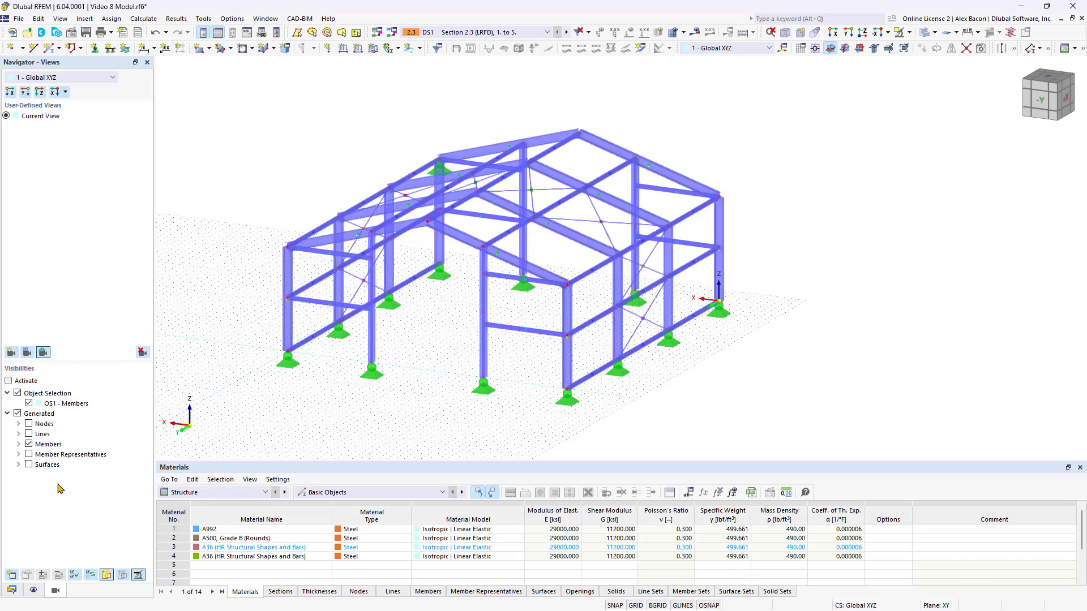
{"action": "left_click", "coordinate": [19, 445]}
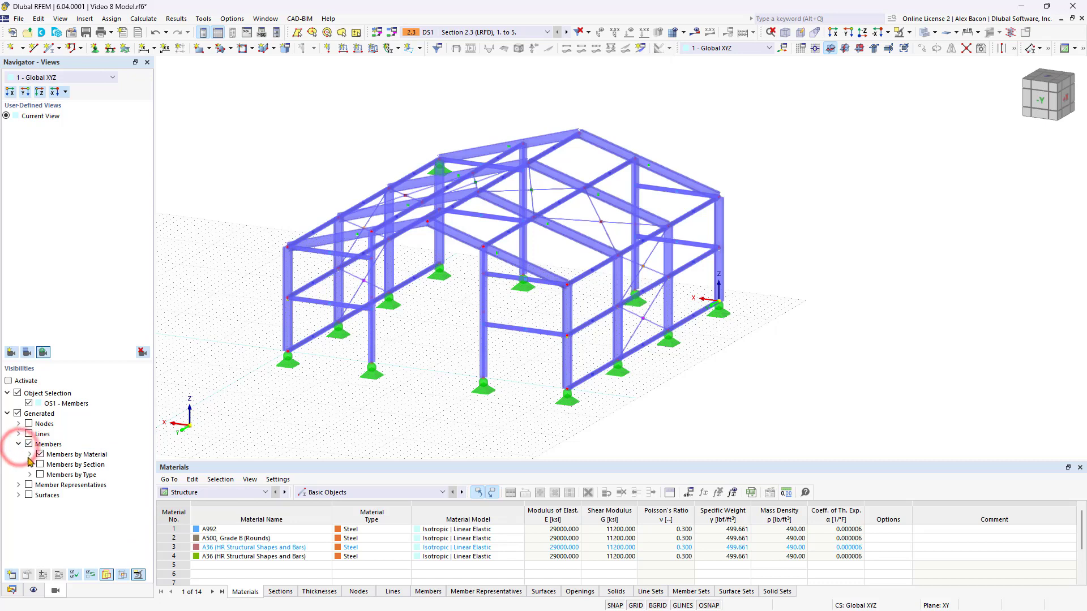
{"action": "left_click", "coordinate": [30, 464]}
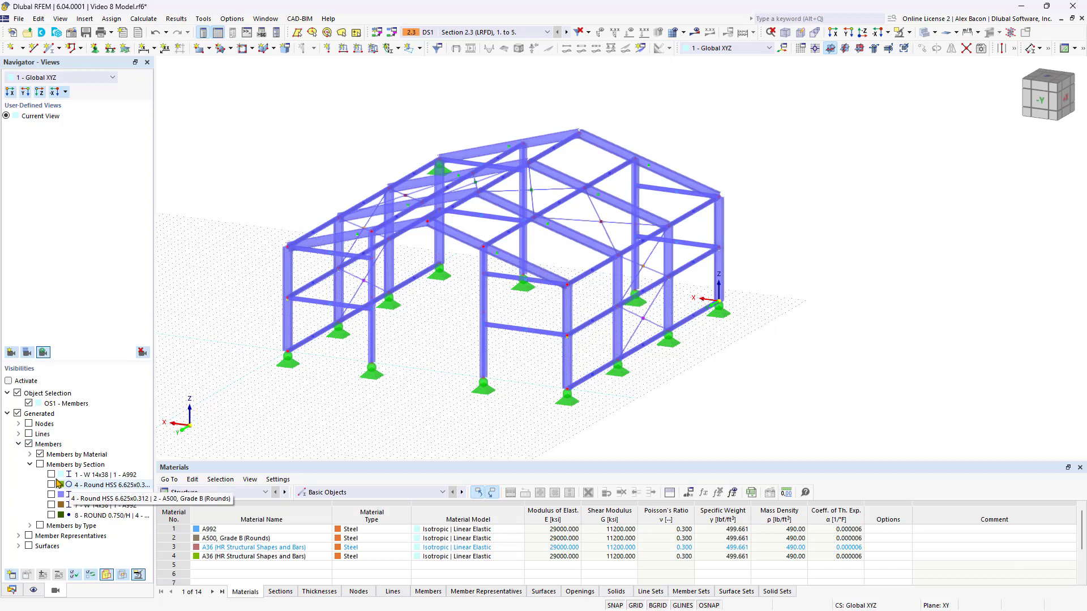
{"action": "left_click", "coordinate": [52, 486]}
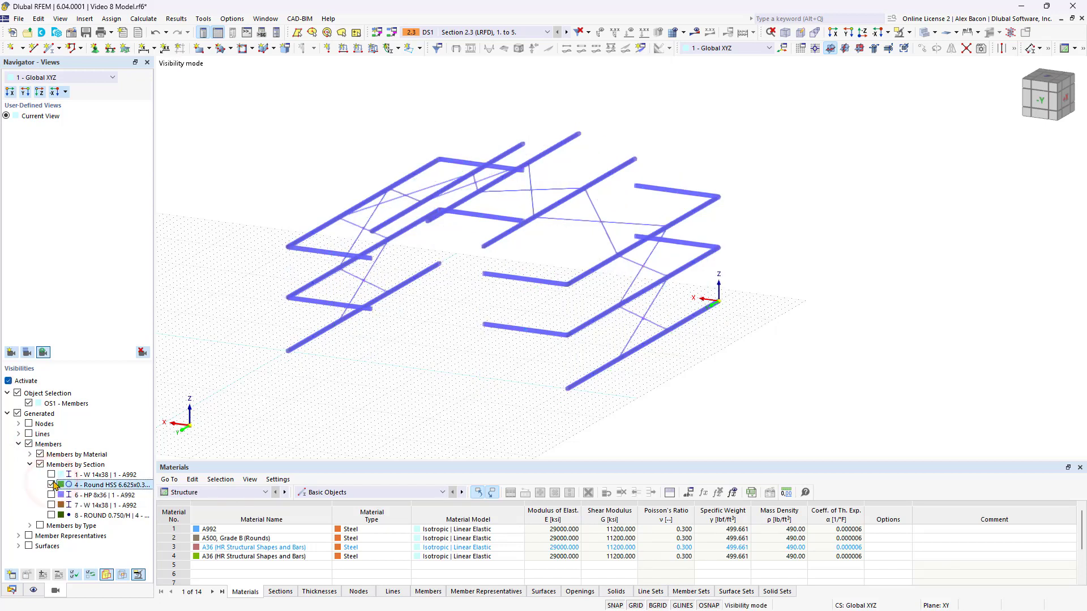
{"action": "left_click", "coordinate": [52, 486]}
{"action": "left_click", "coordinate": [52, 515]}
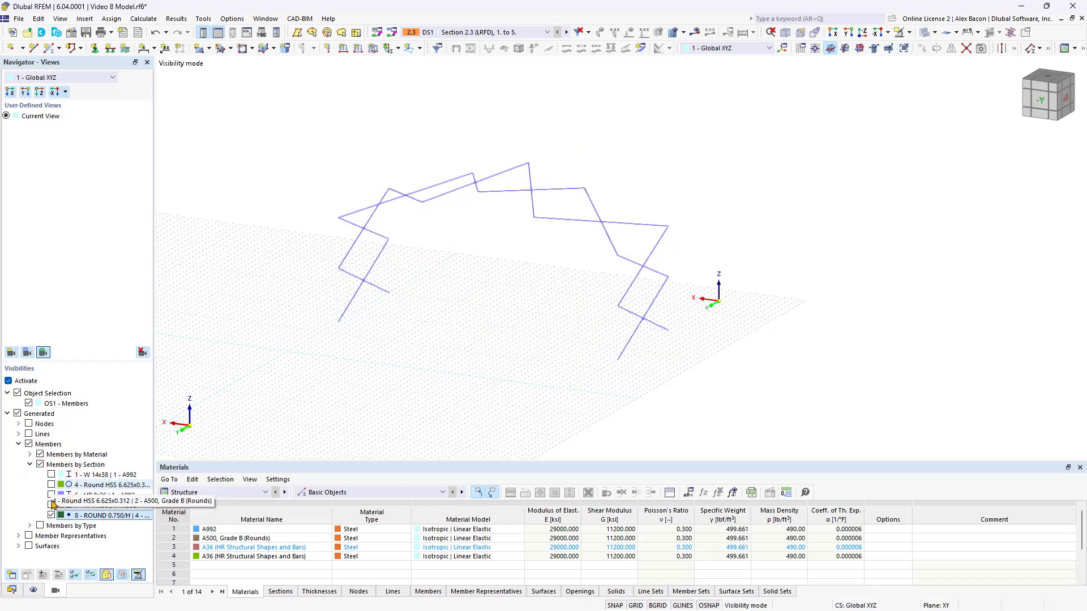
- Turn the background display of hidden objects on and off again
{"action": "right_click", "coordinate": [486, 305]}
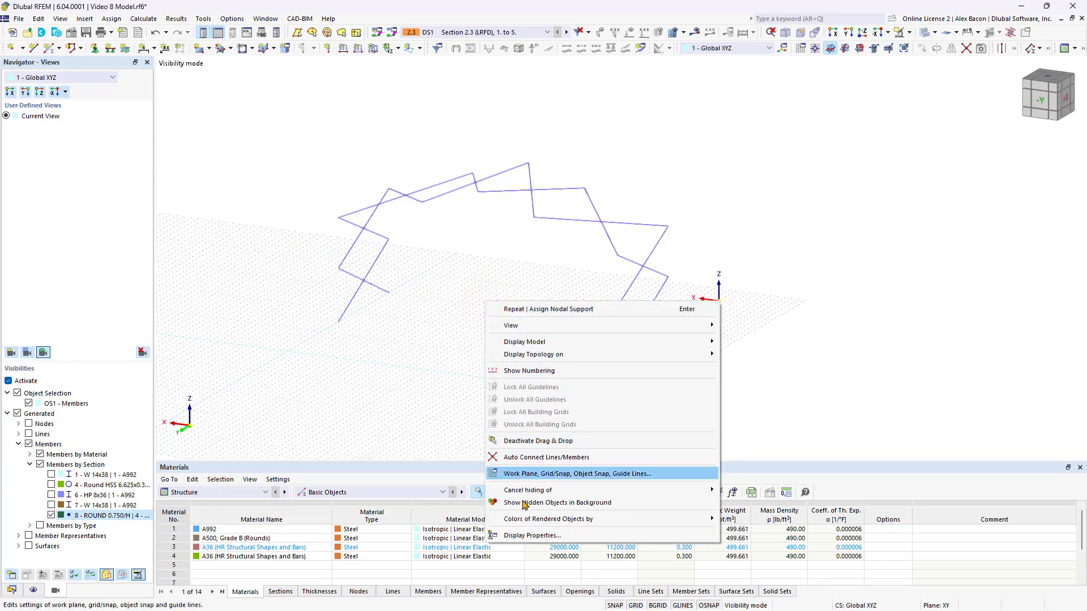
{"action": "left_click", "coordinate": [523, 502]}
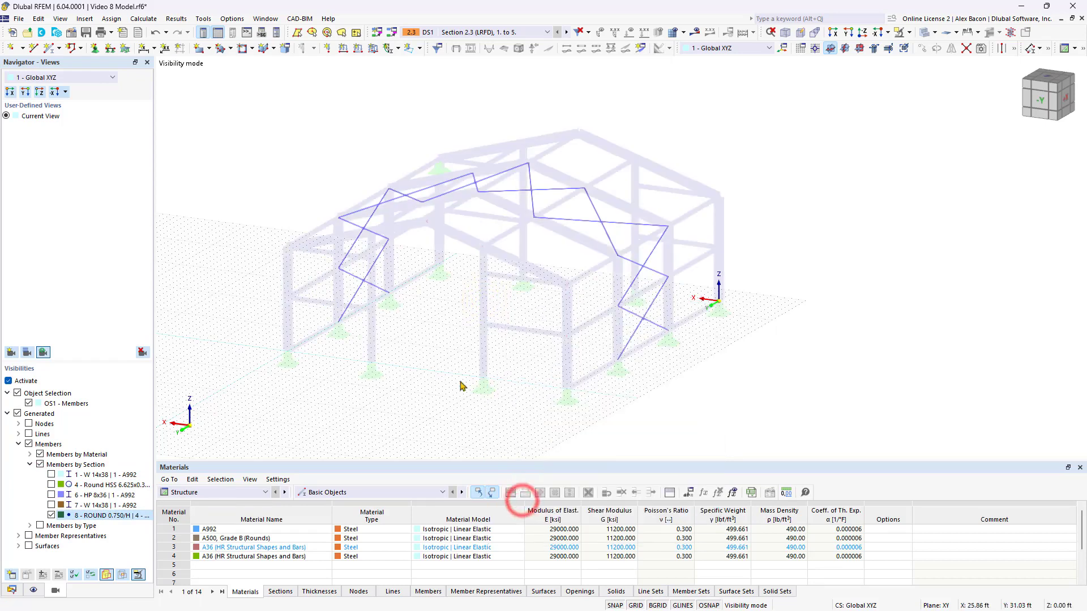
{"action": "right_click", "coordinate": [435, 335]}
{"action": "left_click", "coordinate": [497, 536]}
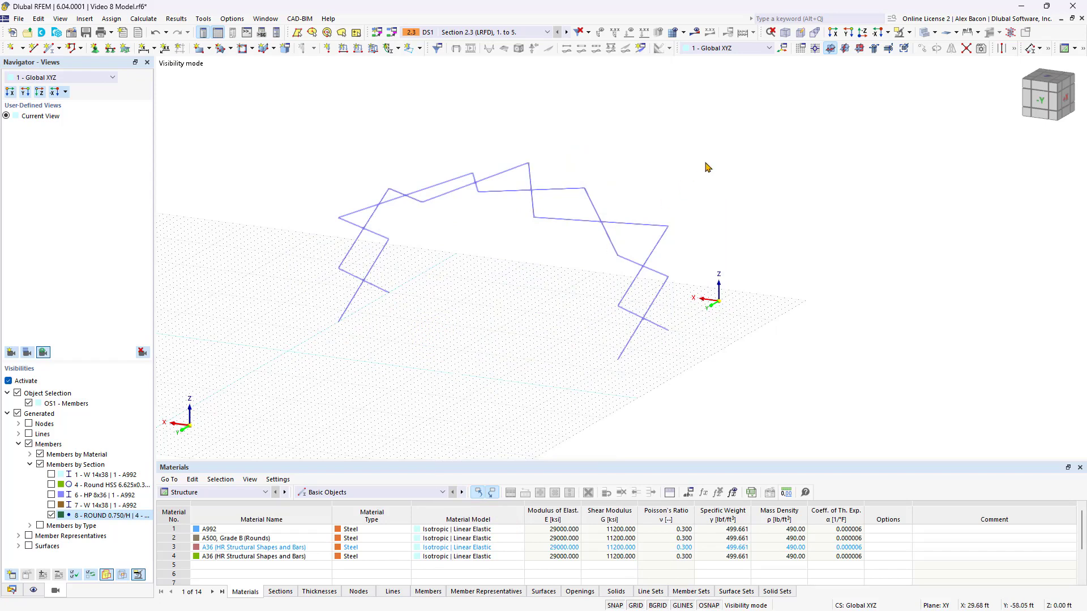
- Select all the isolated round bracing rods and deactivate the visibility filter to restore the full model
{"action": "left_click_drag", "start_coordinate": [745, 129], "coordinate": [293, 421]}
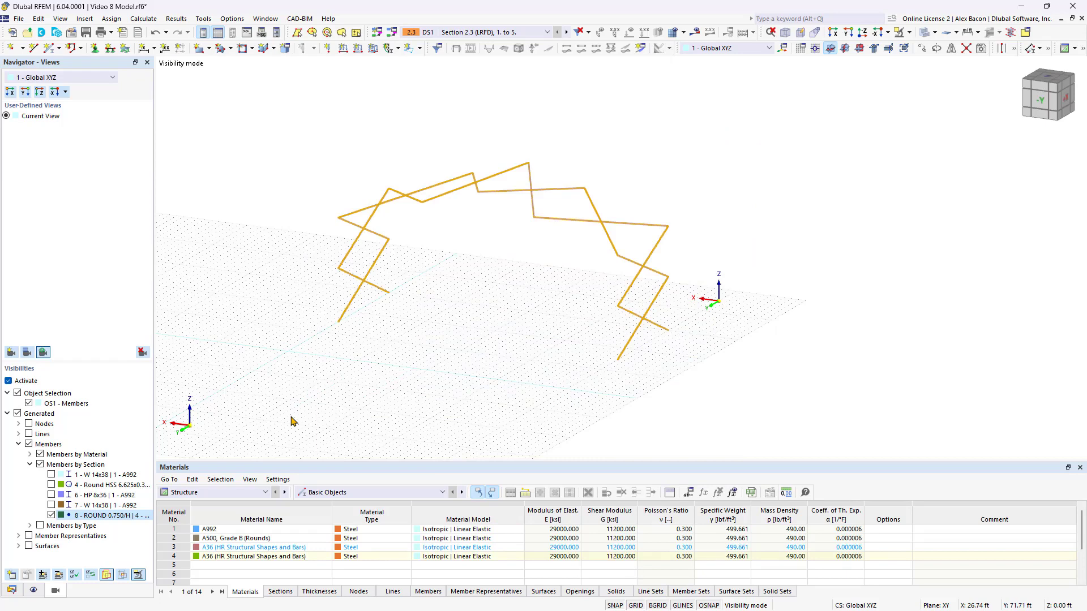
{"action": "left_click", "coordinate": [8, 381]}
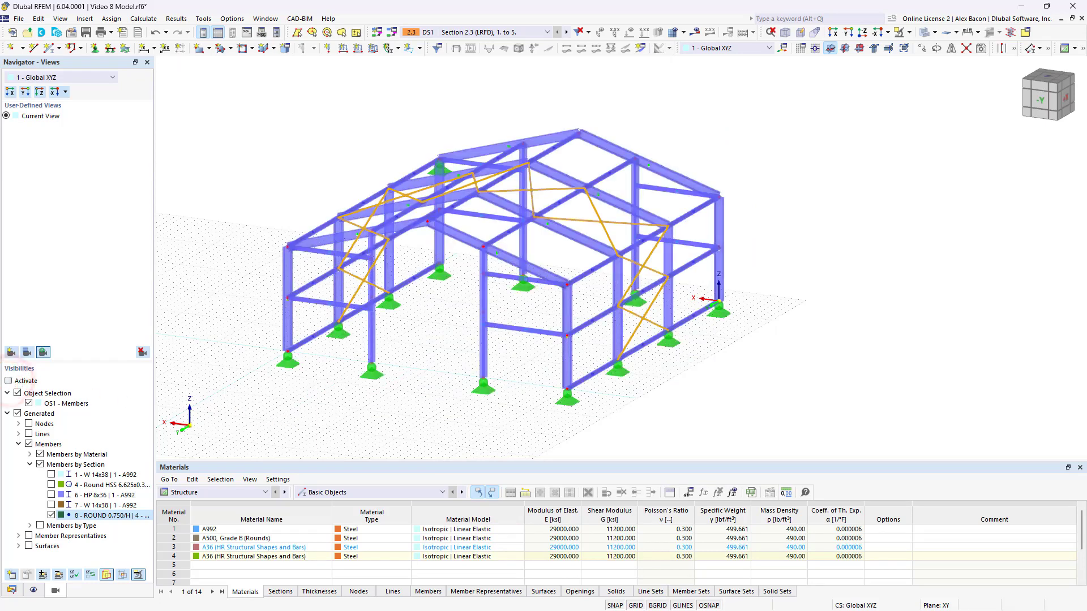